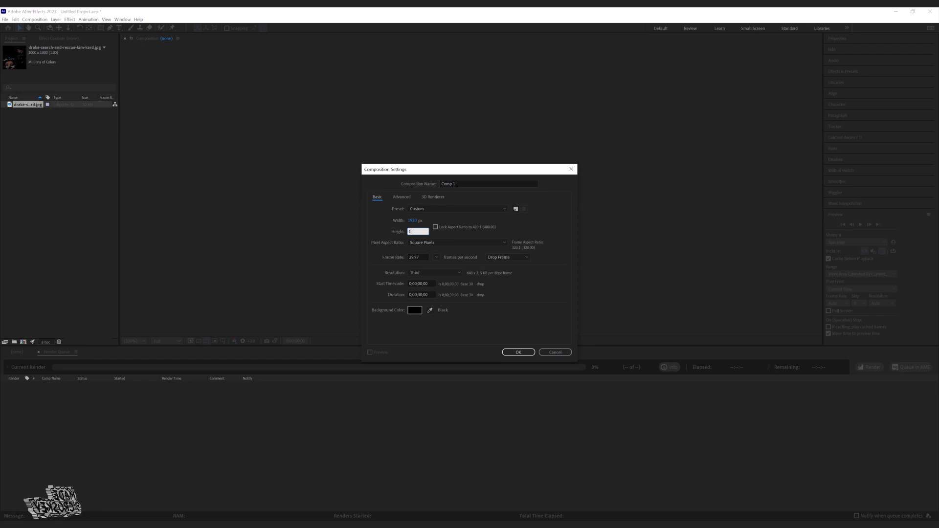
- Create the 1920 px wide composition and stack three copies of the helmet photo in its timeline
{"action": "key", "text": "Return"}
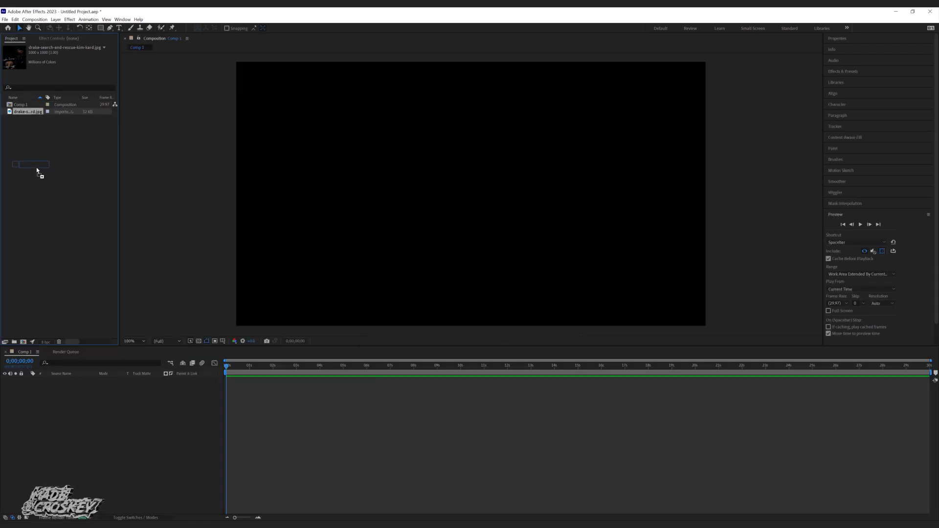
{"action": "left_click_drag", "start_coordinate": [78, 393], "coordinate": [77, 390]}
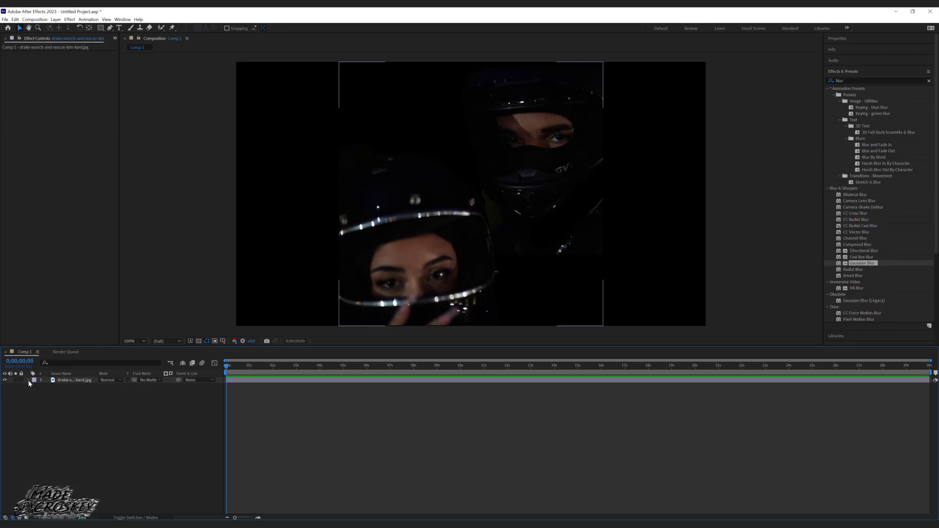
{"action": "left_click", "coordinate": [60, 380]}
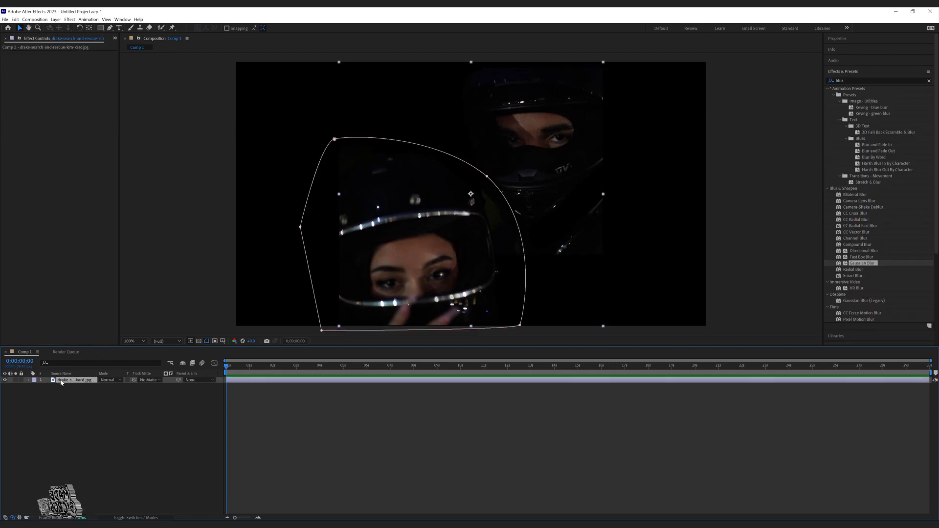
{"action": "key", "text": "f"}
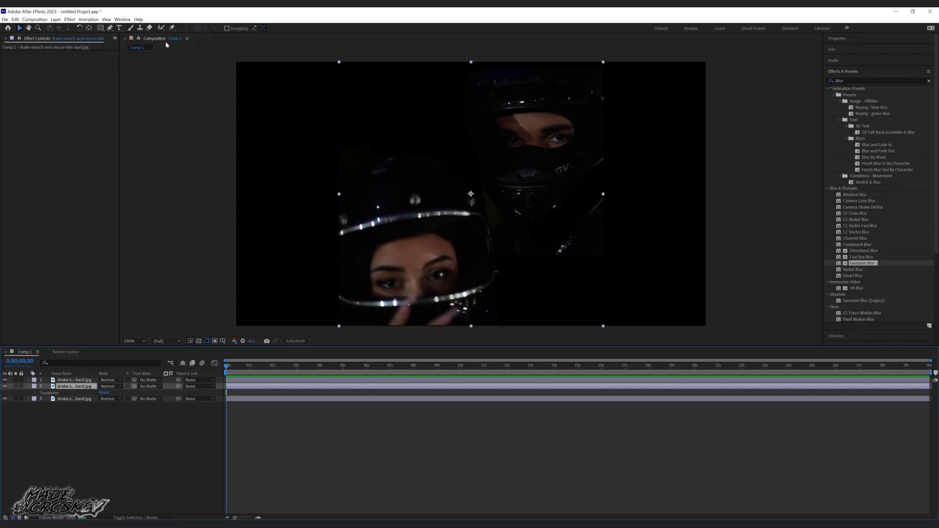
- Draw a closed Pen tool mask around the upper-right helmet on the second photo layer
{"action": "left_click", "coordinate": [110, 29]}
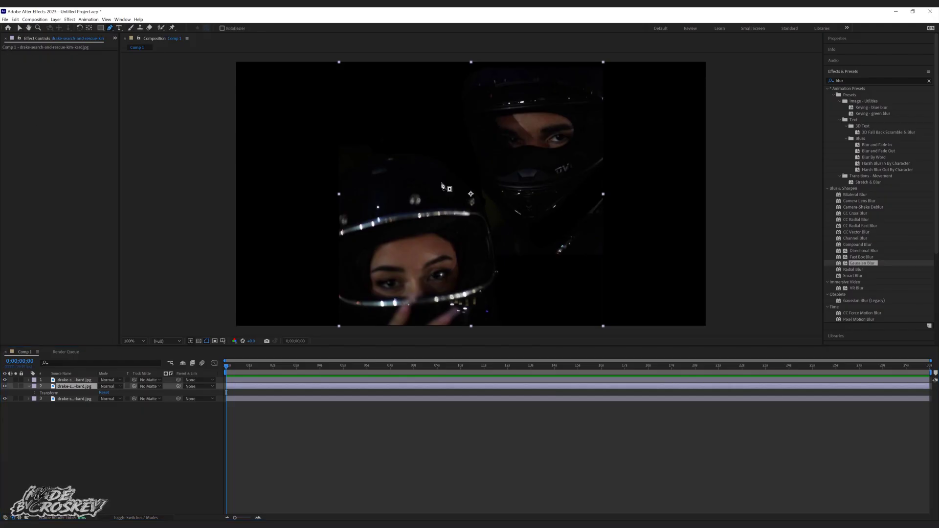
{"action": "left_click", "coordinate": [447, 157]}
{"action": "left_click_drag", "start_coordinate": [489, 63], "coordinate": [529, 55]}
{"action": "left_click_drag", "start_coordinate": [616, 64], "coordinate": [619, 65]}
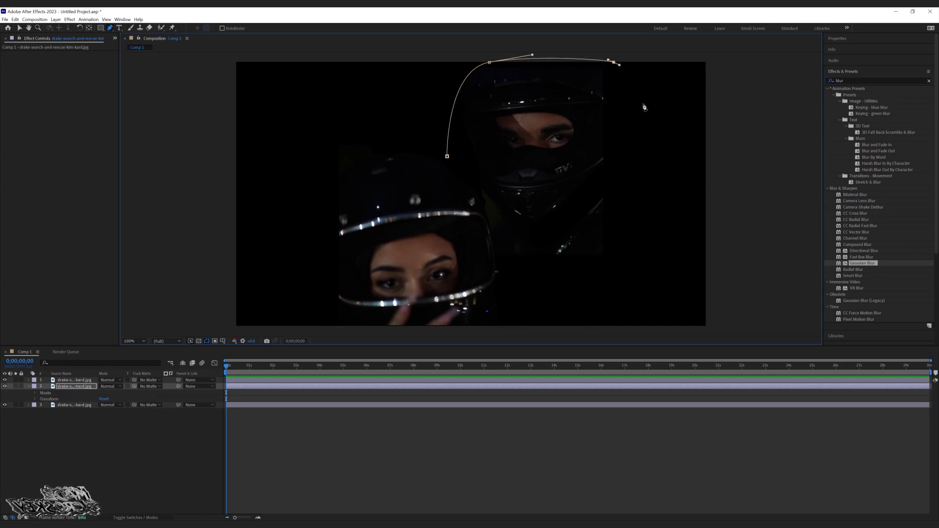
{"action": "left_click_drag", "start_coordinate": [520, 326], "coordinate": [515, 326]}
{"action": "left_click_drag", "start_coordinate": [480, 190], "coordinate": [439, 155]}
- Try the Subtract mode on the top layer's mask and return it to Add
{"action": "left_click", "coordinate": [65, 380]}
{"action": "left_click", "coordinate": [29, 380]}
{"action": "left_click", "coordinate": [35, 386]}
{"action": "left_click", "coordinate": [108, 393]}
{"action": "left_click", "coordinate": [112, 414]}
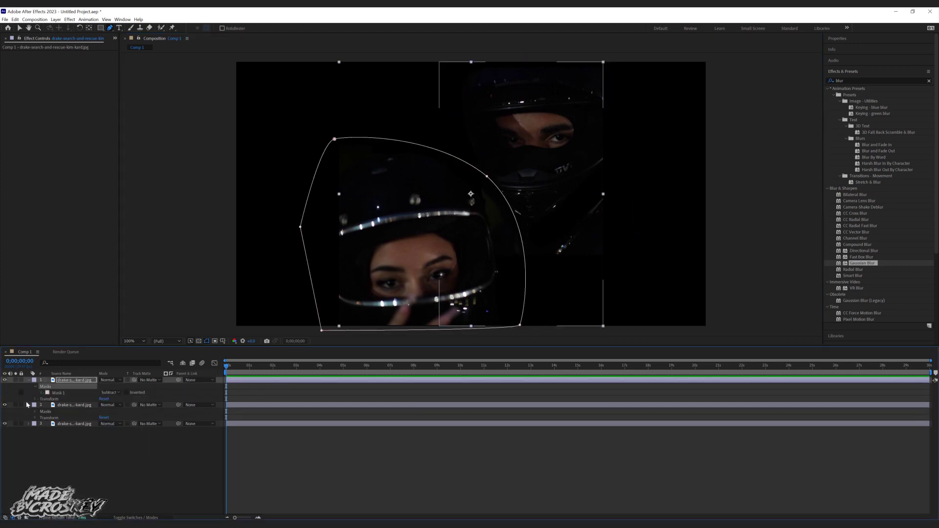
{"action": "left_click", "coordinate": [4, 404]}
{"action": "left_click", "coordinate": [110, 393]}
{"action": "left_click", "coordinate": [109, 413]}
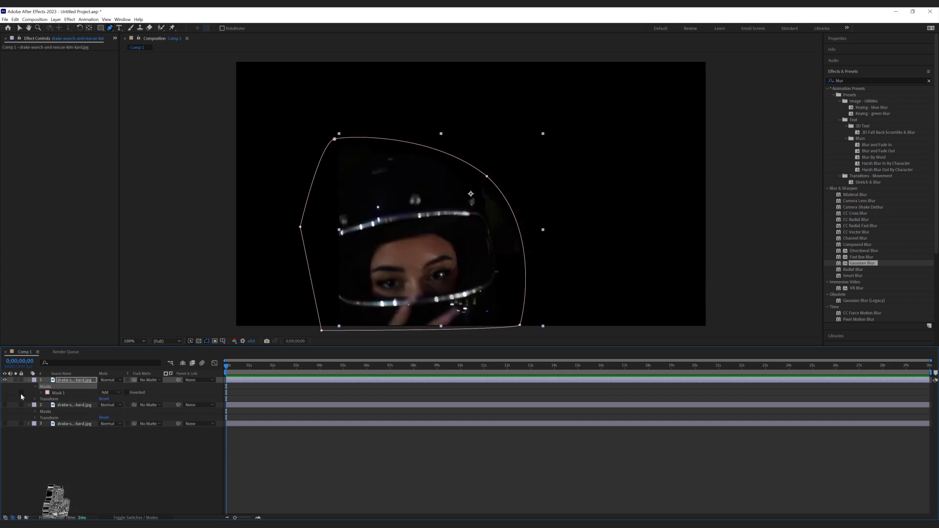
- Check each masked layer by toggling layer visibility and show all three layers again
{"action": "left_click", "coordinate": [4, 380]}
{"action": "left_click", "coordinate": [4, 405]}
{"action": "left_click", "coordinate": [35, 412]}
{"action": "left_click", "coordinate": [5, 380]}
{"action": "left_click", "coordinate": [4, 429]}
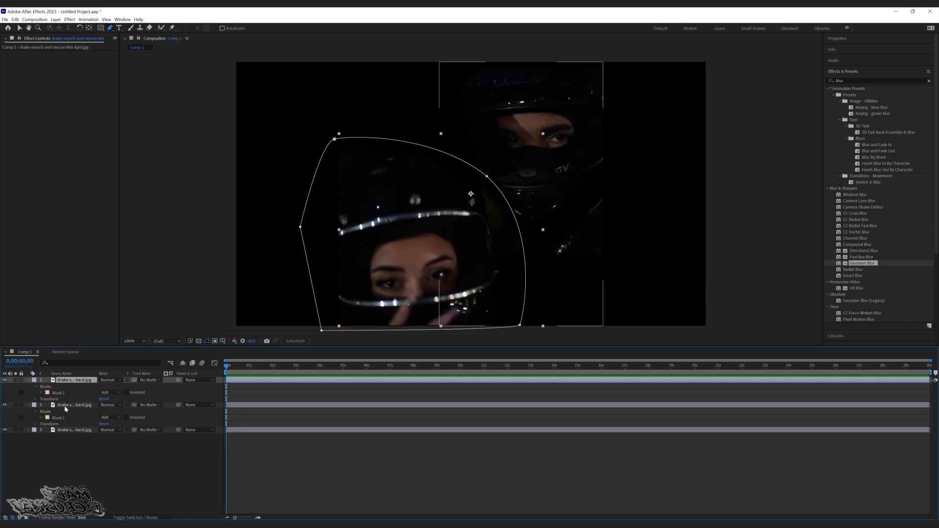
- Apply Gaussian Blur to both masked helmet layers
{"action": "left_click_drag", "start_coordinate": [861, 263], "coordinate": [93, 382]}
{"action": "left_click_drag", "start_coordinate": [851, 264], "coordinate": [58, 415]}
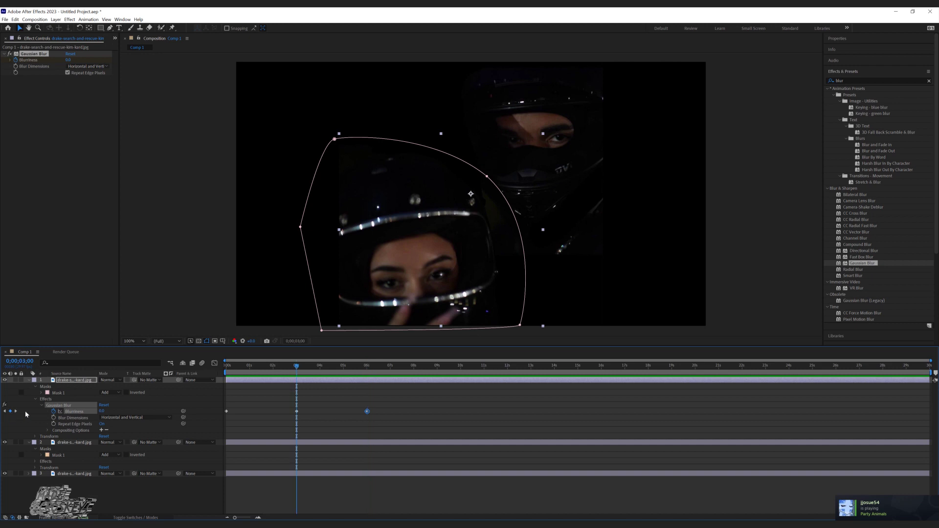
- Set the top layer's Blurriness to 25 at 3 seconds and delete its keyframe at 6 seconds
{"action": "left_click_drag", "start_coordinate": [103, 410], "coordinate": [110, 411]}
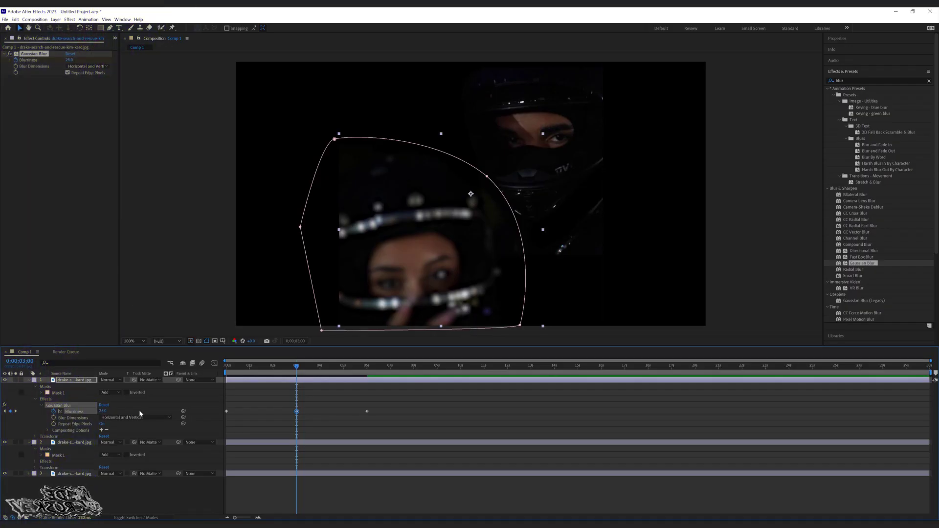
{"action": "left_click", "coordinate": [367, 411]}
{"action": "key", "text": "Delete"}
- Copy the top layer's earlier Blurriness keyframes forward so the last two sit at 7 and 10 seconds
{"action": "left_click", "coordinate": [296, 412]}
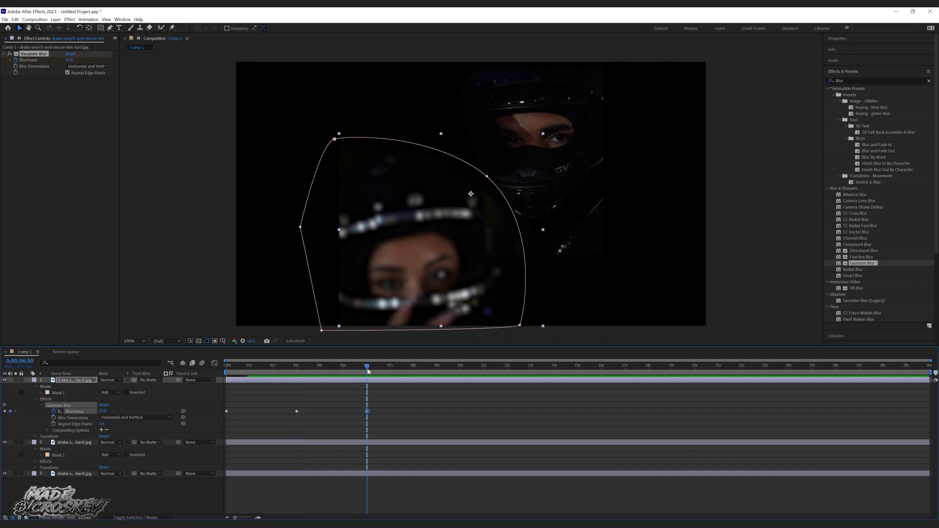
{"action": "key", "text": "ctrl+v"}
{"action": "left_click_drag", "start_coordinate": [436, 367], "coordinate": [327, 371]}
{"action": "left_click_drag", "start_coordinate": [440, 430], "coordinate": [391, 411]}
{"action": "left_click", "coordinate": [343, 424]}
- Start keyframing the second layer's Blurriness at 0 seconds with a value of 25
{"action": "left_click", "coordinate": [35, 461]}
{"action": "left_click", "coordinate": [42, 468]}
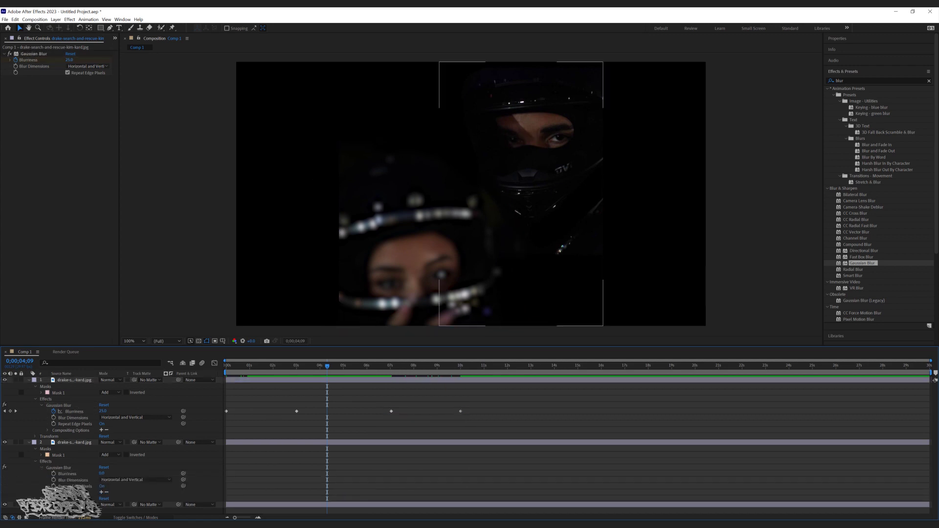
{"action": "left_click", "coordinate": [3, 412]}
{"action": "left_click", "coordinate": [54, 473]}
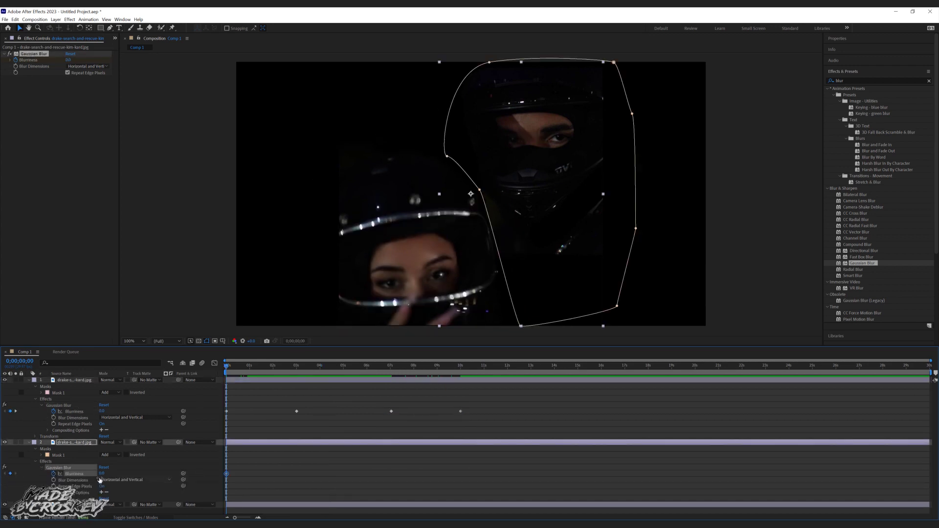
{"action": "key", "text": "Return"}
- Set the second layer's Blurriness to 0 at 3 seconds and hold it with a keyframe at 7 seconds
{"action": "left_click", "coordinate": [15, 411]}
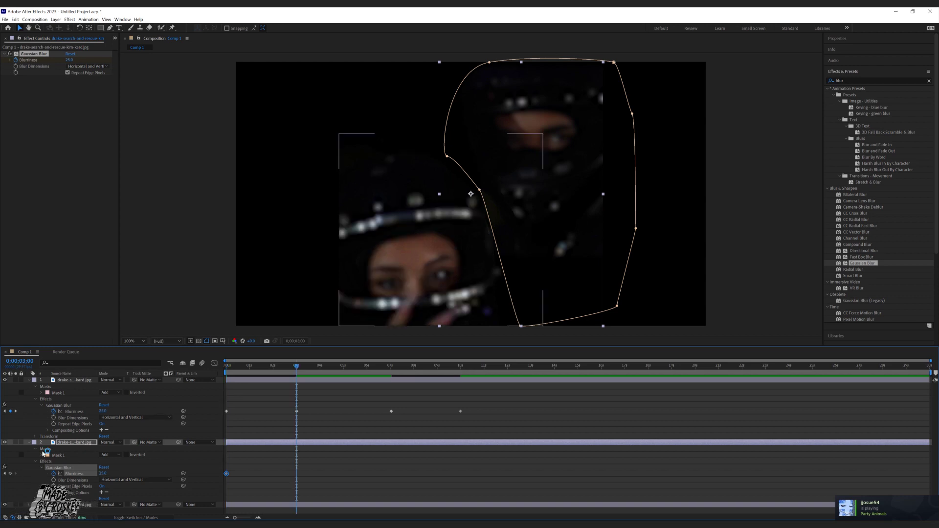
{"action": "left_click", "coordinate": [11, 474]}
{"action": "type", "text": "0"}
{"action": "key", "text": "Return"}
{"action": "key", "text": "k"}
- Set the second layer's Blurriness to 25 at 10 seconds
{"action": "left_click", "coordinate": [16, 412]}
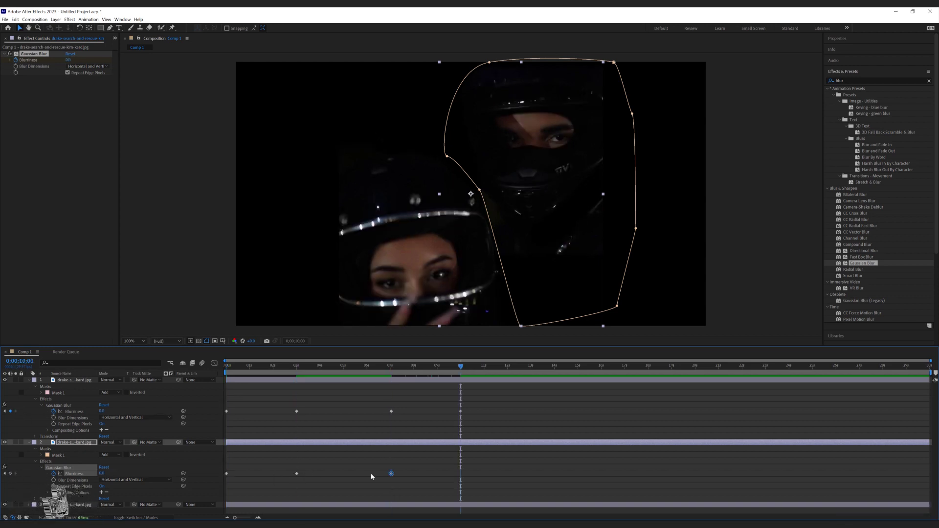
{"action": "left_click", "coordinate": [101, 474]}
{"action": "type", "text": "25"}
{"action": "key", "text": "Return"}
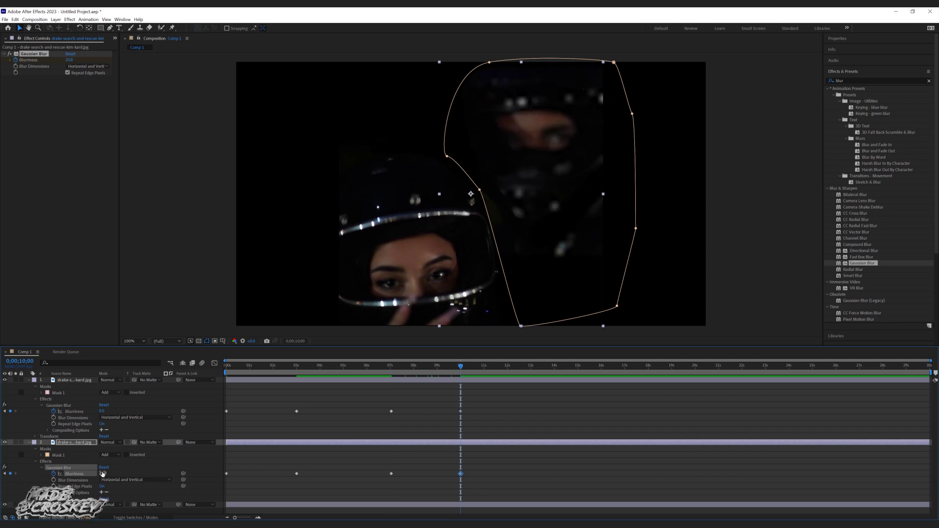
- Return to the start of the composition and preview the alternating blur
{"action": "left_click", "coordinate": [5, 474]}
{"action": "left_click", "coordinate": [4, 473]}
{"action": "left_click", "coordinate": [4, 473]}
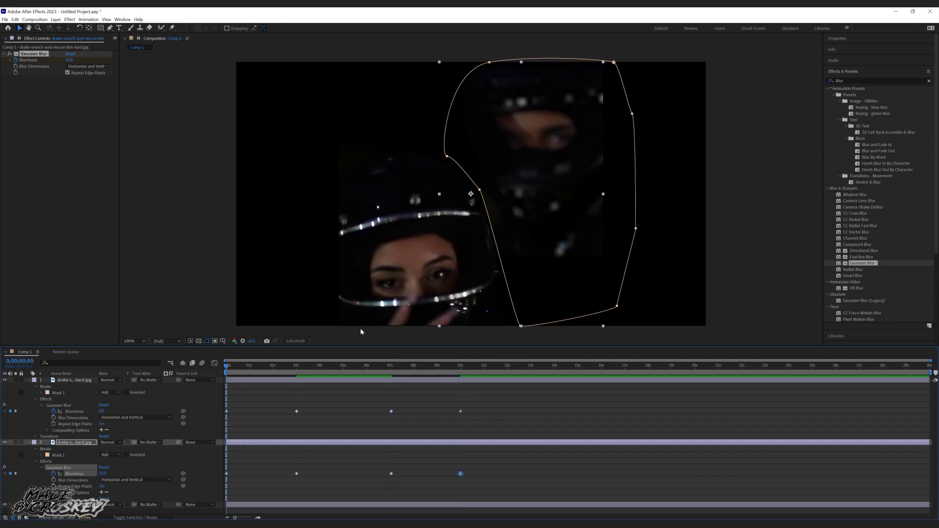
{"action": "left_click", "coordinate": [860, 71]}
{"action": "left_click", "coordinate": [845, 215]}
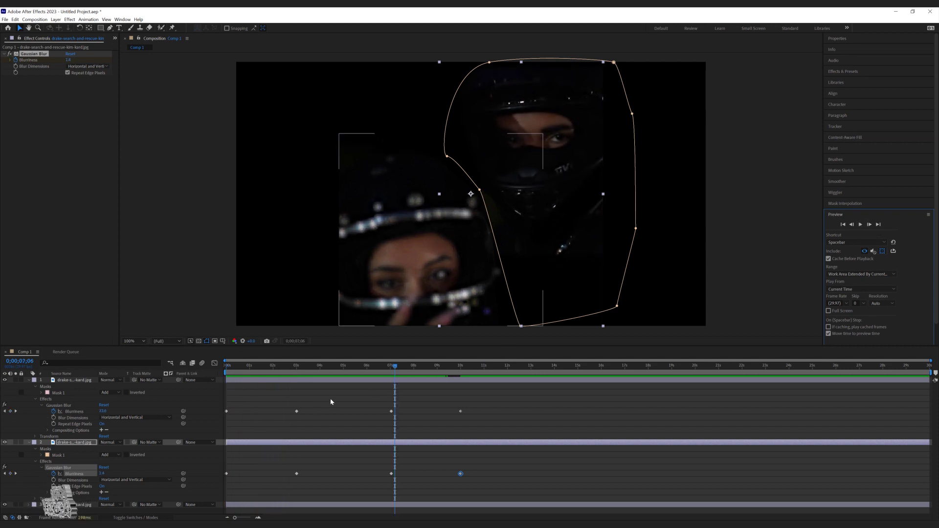
- Move the Blurriness keyframes after the first on both layers earlier, to 2, 5 and 7 seconds
{"action": "left_click_drag", "start_coordinate": [330, 401], "coordinate": [263, 474]}
{"action": "left_click_drag", "start_coordinate": [390, 474], "coordinate": [343, 473]}
{"action": "left_click", "coordinate": [302, 365]}
{"action": "left_click_drag", "start_coordinate": [422, 402], "coordinate": [406, 479]}
{"action": "left_click_drag", "start_coordinate": [412, 473], "coordinate": [390, 475]}
{"action": "left_click_drag", "start_coordinate": [299, 367], "coordinate": [216, 366]}
- Open the preview controls and play back the retimed blur
{"action": "left_click", "coordinate": [845, 71]}
{"action": "left_click", "coordinate": [844, 71]}
{"action": "left_click", "coordinate": [844, 214]}
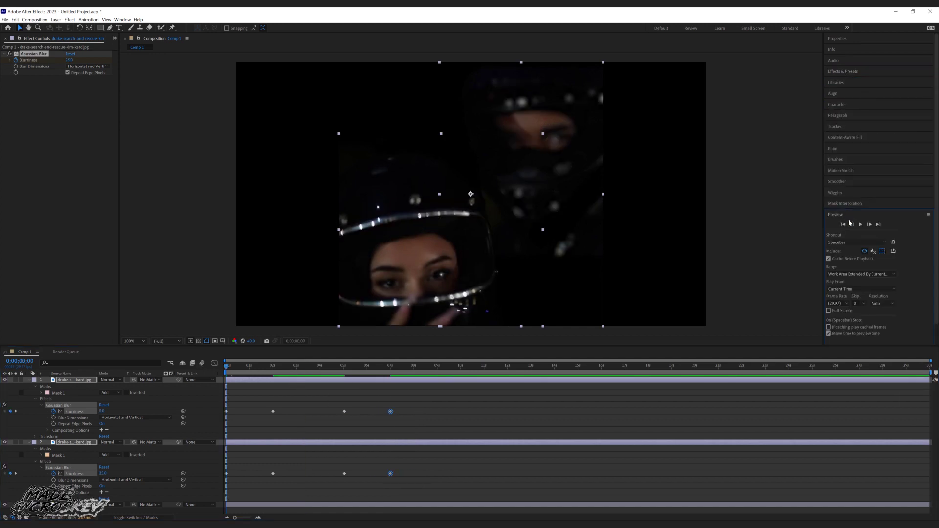
- Move the later Blurriness keyframes on both layers to about 1, 3 and 4 seconds
{"action": "left_click_drag", "start_coordinate": [286, 402], "coordinate": [263, 485]}
{"action": "left_click_drag", "start_coordinate": [273, 474], "coordinate": [255, 475]}
{"action": "left_click_drag", "start_coordinate": [332, 403], "coordinate": [430, 478]}
{"action": "left_click_drag", "start_coordinate": [343, 474], "coordinate": [304, 478]}
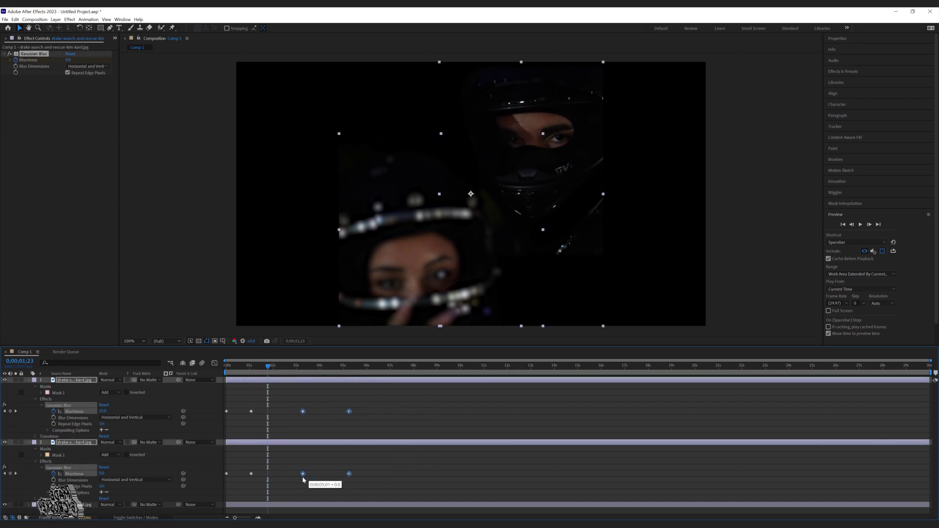
{"action": "left_click_drag", "start_coordinate": [331, 402], "coordinate": [321, 474]}
{"action": "left_click_drag", "start_coordinate": [241, 366], "coordinate": [218, 371]}
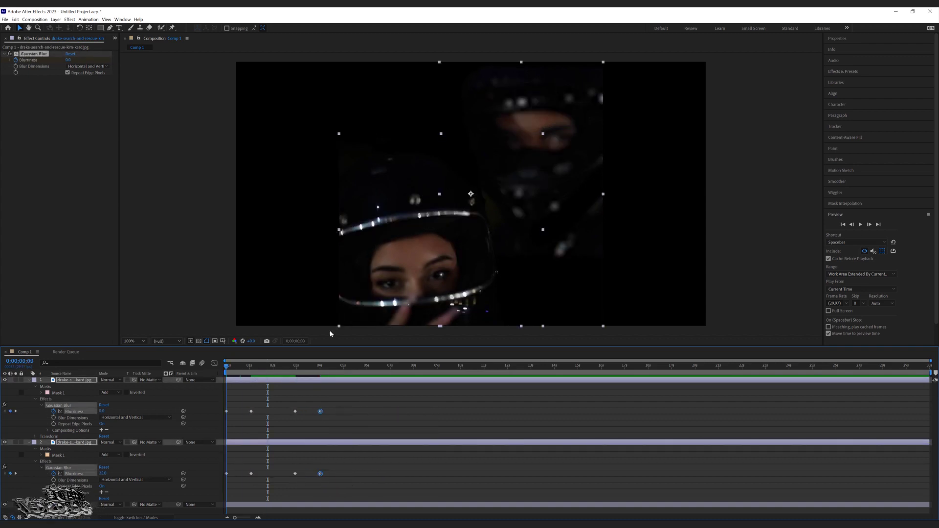
- Align the second Blurriness keyframe on both layers to 1 second and preview the timing
{"action": "left_click", "coordinate": [860, 225]}
{"action": "left_click", "coordinate": [237, 368]}
{"action": "left_click_drag", "start_coordinate": [244, 402], "coordinate": [249, 474]}
{"action": "left_click", "coordinate": [226, 367]}
{"action": "left_click", "coordinate": [860, 224]}
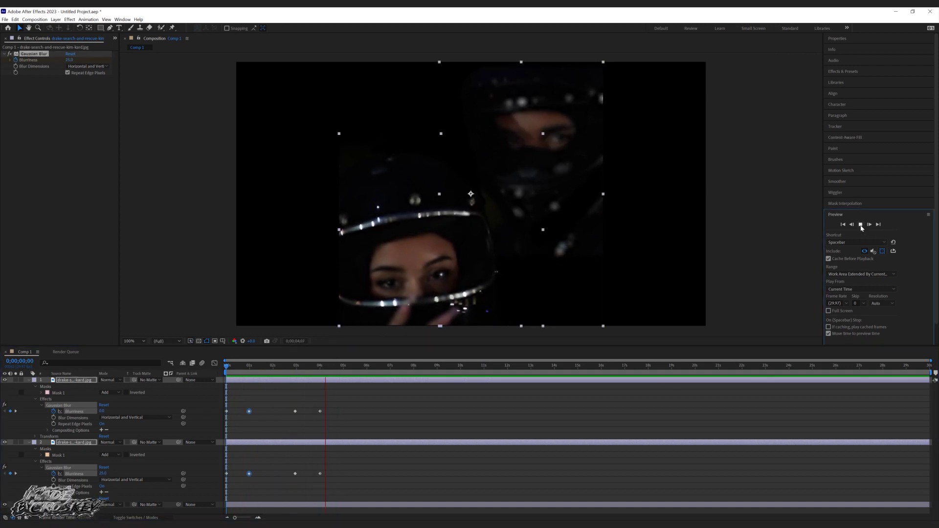
- Apply Easy Ease to all Blurriness keyframes on both layers and preview the animation
{"action": "left_click_drag", "start_coordinate": [226, 402], "coordinate": [328, 478]}
{"action": "right_click", "coordinate": [321, 473]}
{"action": "mouse_move", "coordinate": [353, 469]}
{"action": "left_click", "coordinate": [430, 430]}
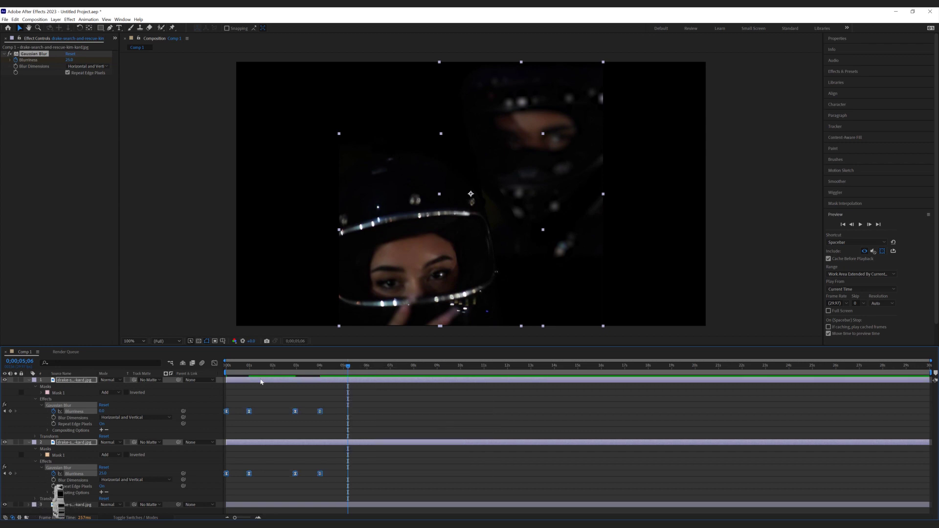
{"action": "left_click", "coordinate": [860, 224]}
{"action": "left_click", "coordinate": [860, 225]}
- Pre-compose all three photo layers into a new composition named BASE
{"action": "key", "text": "u"}
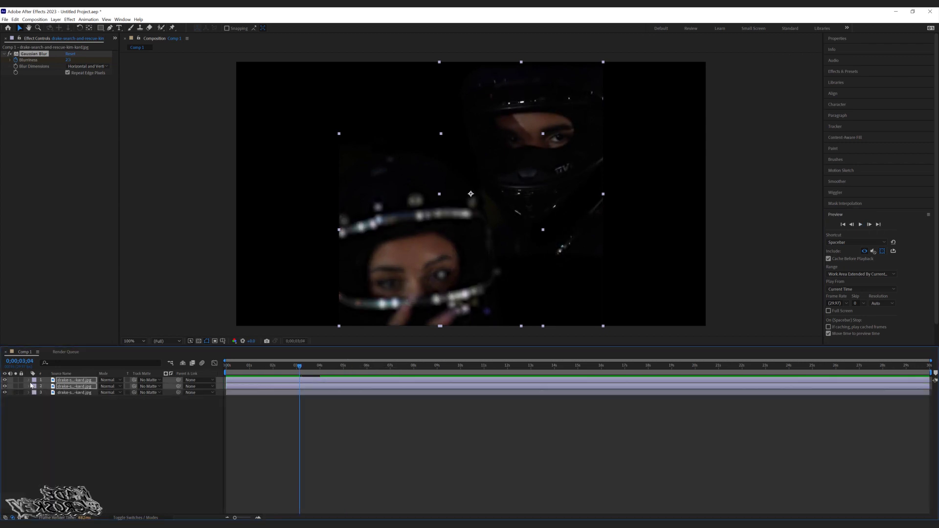
{"action": "left_click", "coordinate": [62, 392], "text": "shift"}
{"action": "right_click", "coordinate": [62, 393]}
{"action": "left_click", "coordinate": [83, 350]}
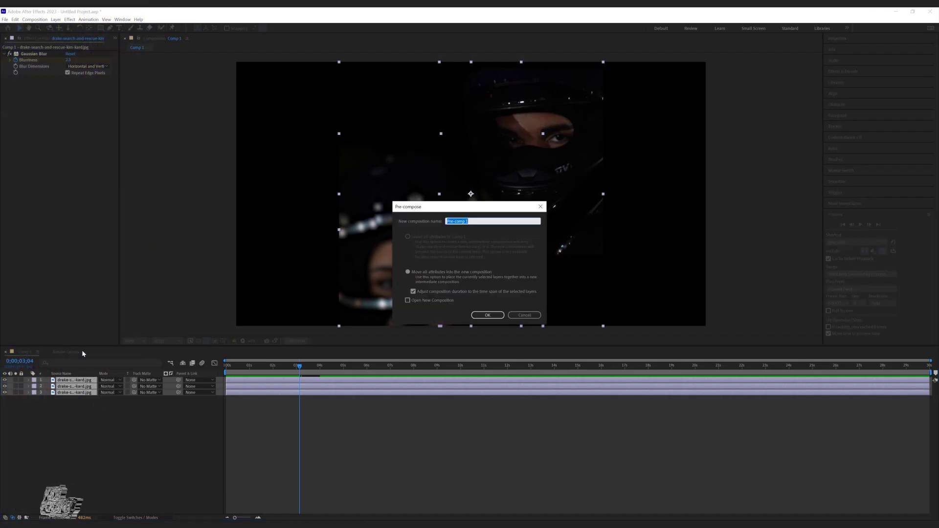
{"action": "key", "text": "Return"}
- Scale the BASE layer to about 178% and add Position keyframes at 0, 1, 3 and 5 seconds
{"action": "left_click_drag", "start_coordinate": [107, 404], "coordinate": [141, 408]}
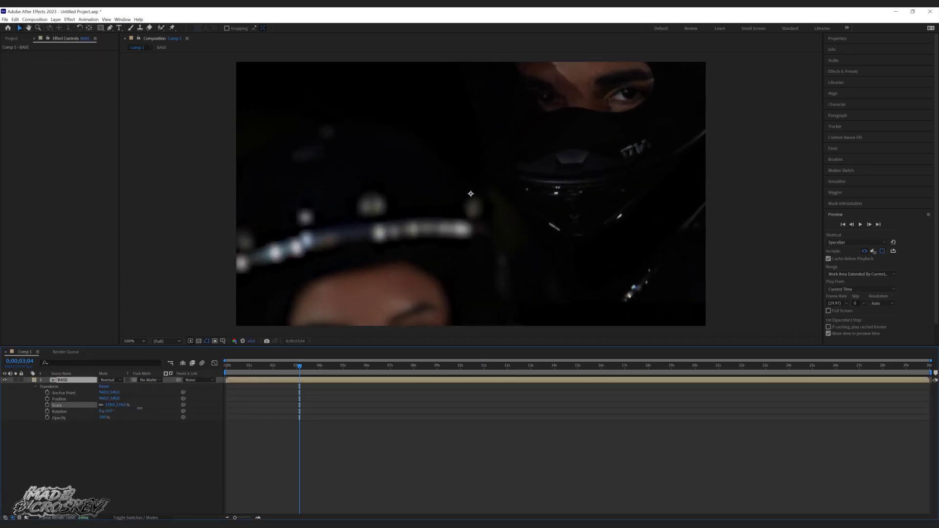
{"action": "left_click", "coordinate": [225, 367]}
{"action": "left_click", "coordinate": [47, 398]}
{"action": "left_click_drag", "start_coordinate": [225, 369], "coordinate": [344, 373]}
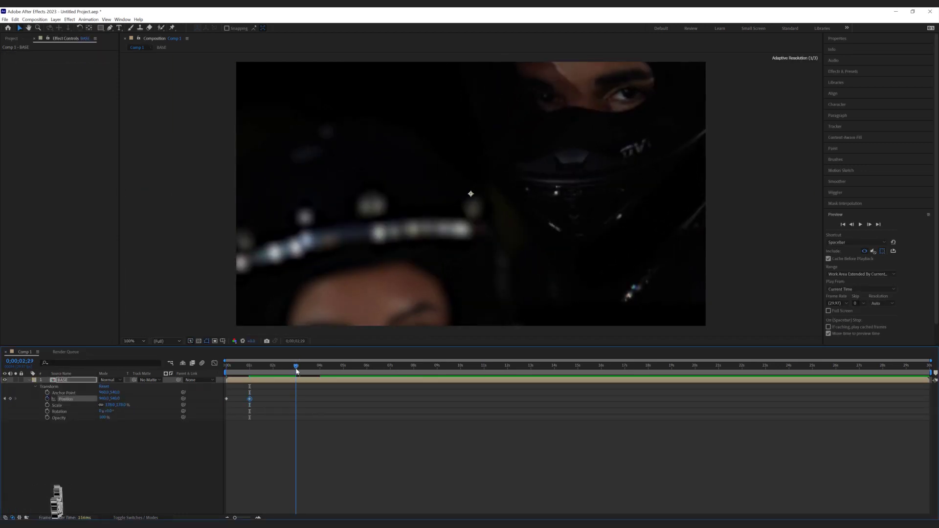
{"action": "key", "text": "alt+shift+p"}
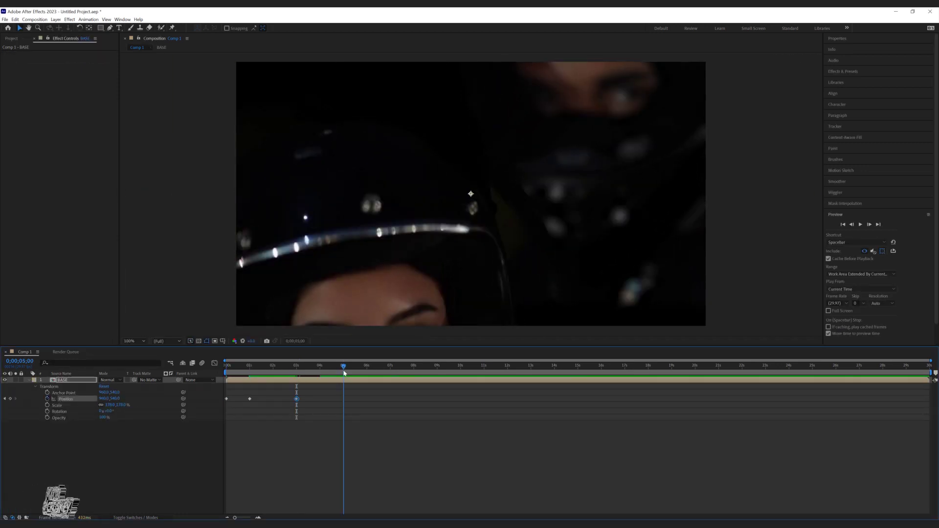
- Reposition BASE vertically to frame the lower face at 0 seconds and the upper face at 1 second
{"action": "key", "text": "Home"}
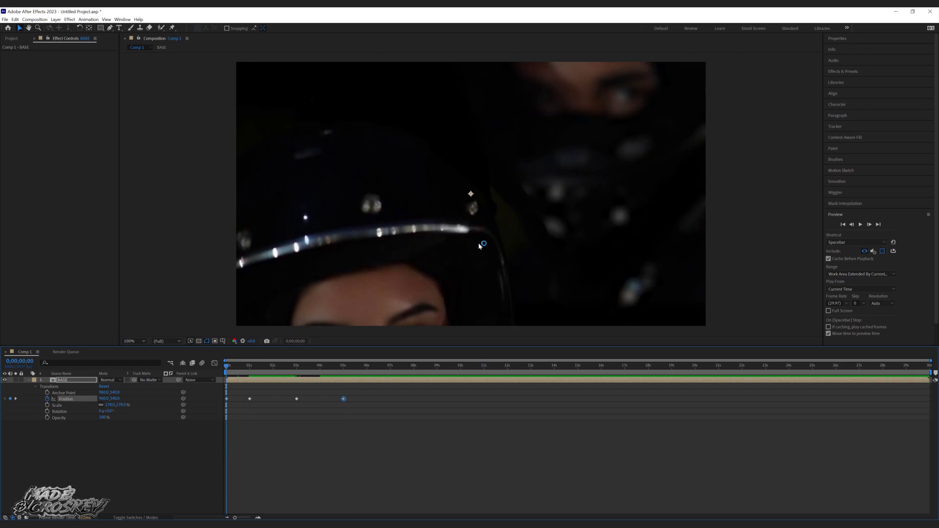
{"action": "key", "text": "space"}
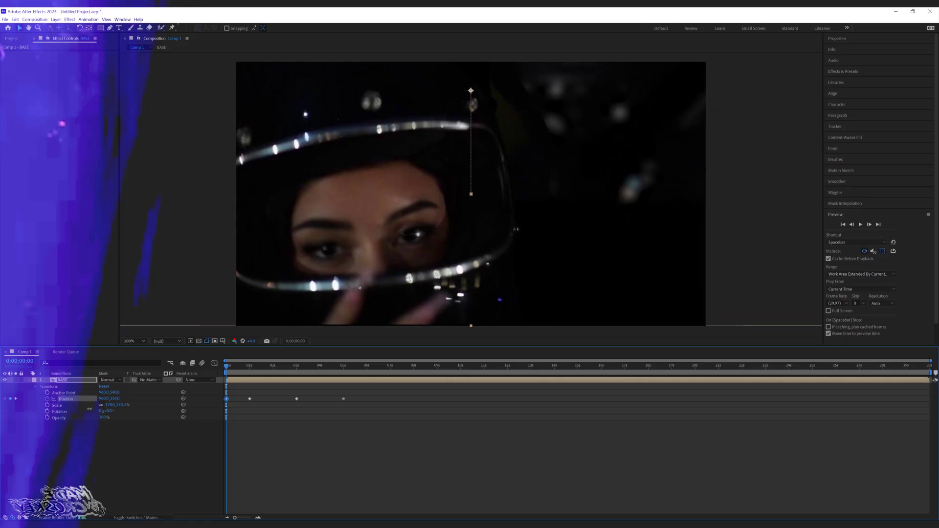
{"action": "left_click_drag", "start_coordinate": [237, 368], "coordinate": [249, 376]}
{"action": "left_click_drag", "start_coordinate": [115, 399], "coordinate": [234, 429]}
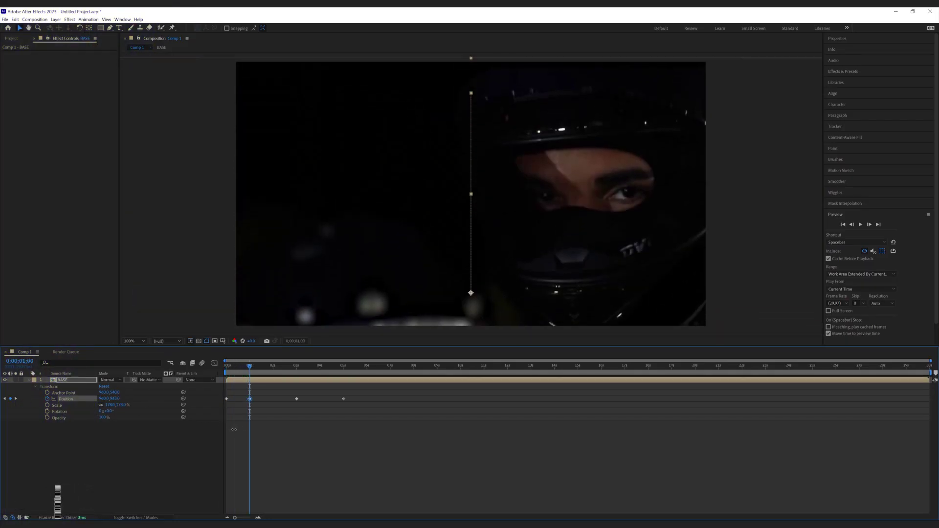
- Delete the Position keyframe at 5 seconds and paste copies of the opening one at 4 and 7 seconds
{"action": "left_click", "coordinate": [343, 399]}
{"action": "key", "text": "Delete"}
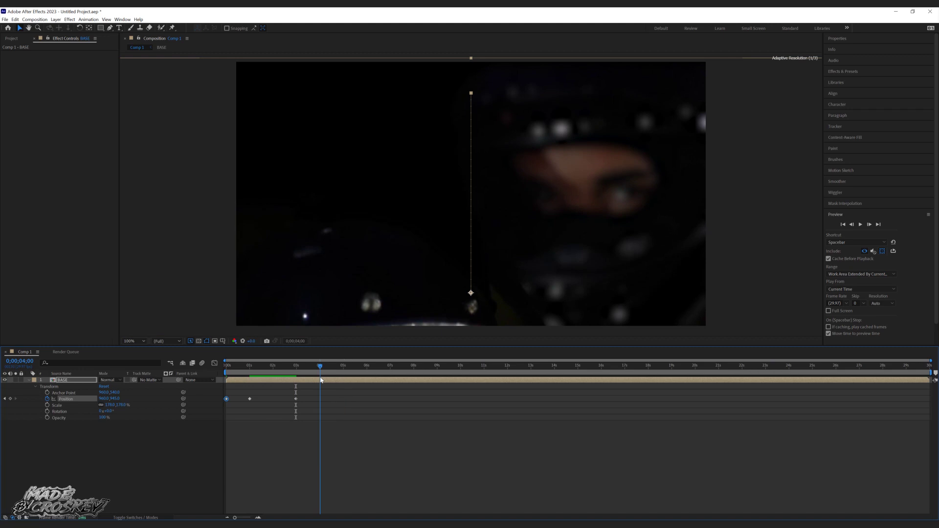
{"action": "left_click_drag", "start_coordinate": [320, 368], "coordinate": [327, 378]}
{"action": "left_click_drag", "start_coordinate": [388, 376], "coordinate": [389, 376]}
{"action": "key", "text": "ctrl+v"}
- Preview the BASE layer's movement and apply Easy Ease to all its Position keyframes
{"action": "key", "text": "Home"}
{"action": "left_click", "coordinate": [860, 225]}
{"action": "left_click_drag", "start_coordinate": [689, 369], "coordinate": [218, 373]}
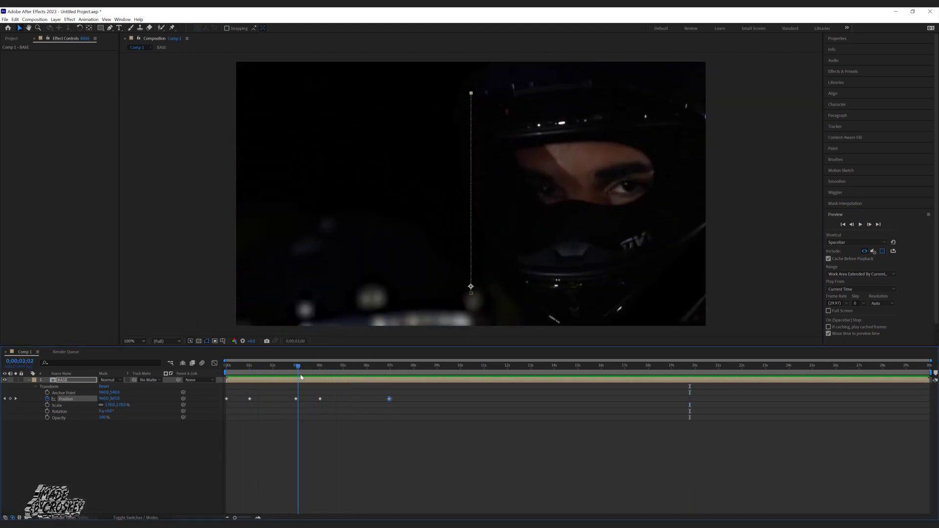
{"action": "right_click", "coordinate": [249, 398]}
{"action": "left_click", "coordinate": [371, 452]}
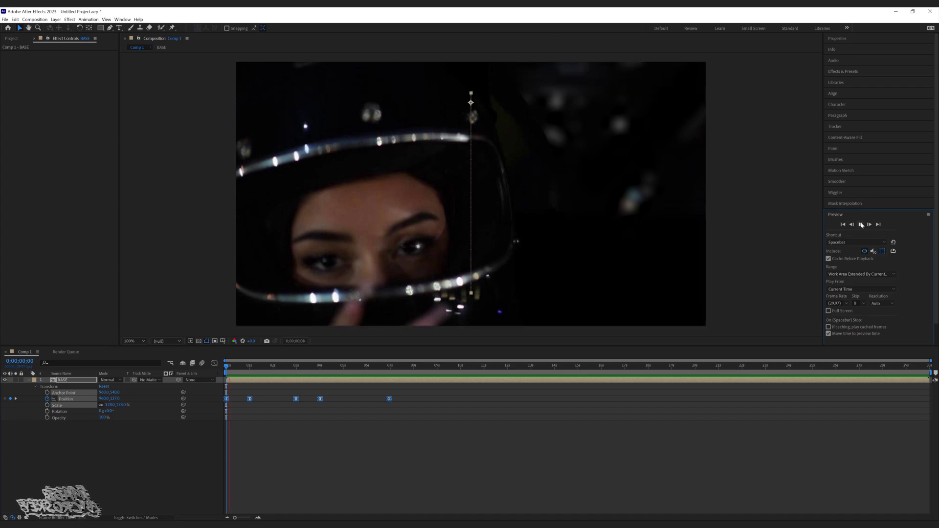
- Inside the BASE composition, shift both image layers' Gaussian Blur Blurriness keyframes after the opening ones later, moving the 1-second keyframes to 2 seconds
{"action": "double_click", "coordinate": [73, 380]}
{"action": "left_click", "coordinate": [27, 386]}
{"action": "left_click", "coordinate": [27, 380]}
{"action": "left_click", "coordinate": [35, 393]}
{"action": "left_click", "coordinate": [42, 398]}
{"action": "left_click", "coordinate": [36, 448]}
{"action": "left_click_drag", "start_coordinate": [335, 397], "coordinate": [242, 467]}
{"action": "left_click_drag", "start_coordinate": [249, 461], "coordinate": [274, 461]}
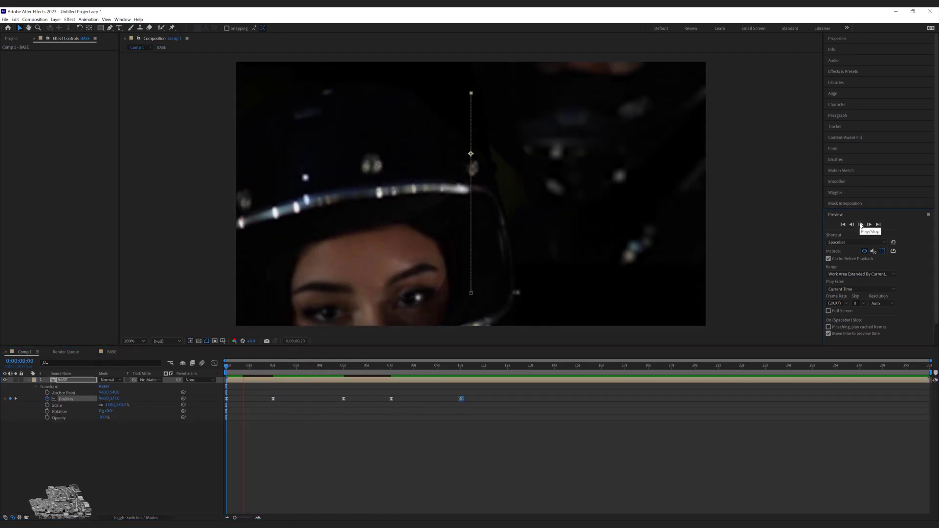
- Preview the looping pan in Comp 1 and select both image layers' Blurriness keyframes at 9 seconds in BASE
{"action": "left_click", "coordinate": [860, 225]}
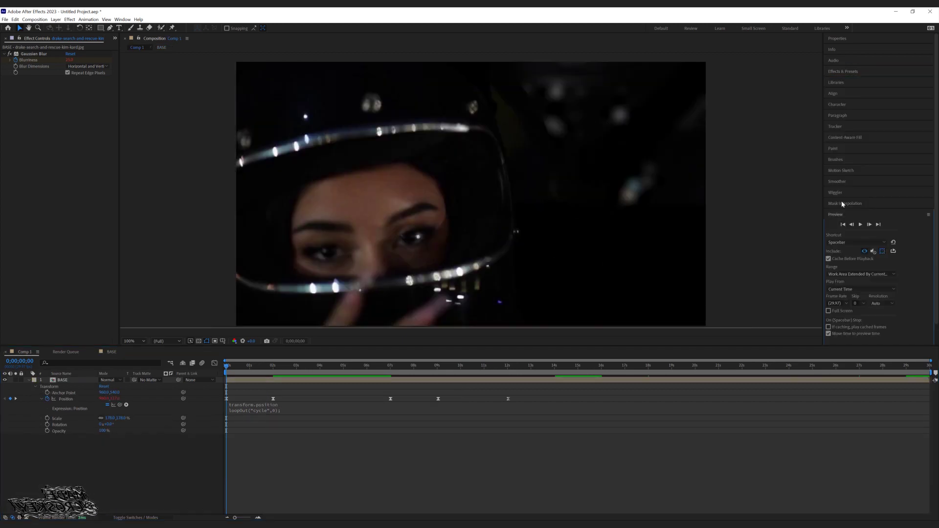
{"action": "left_click", "coordinate": [860, 59]}
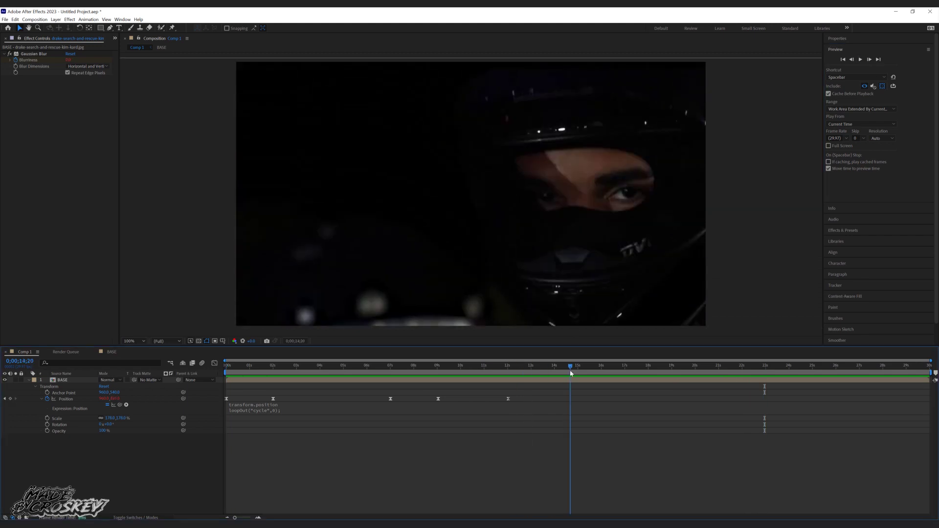
{"action": "left_click_drag", "start_coordinate": [570, 366], "coordinate": [437, 394]}
{"action": "left_click_drag", "start_coordinate": [448, 398], "coordinate": [432, 479]}
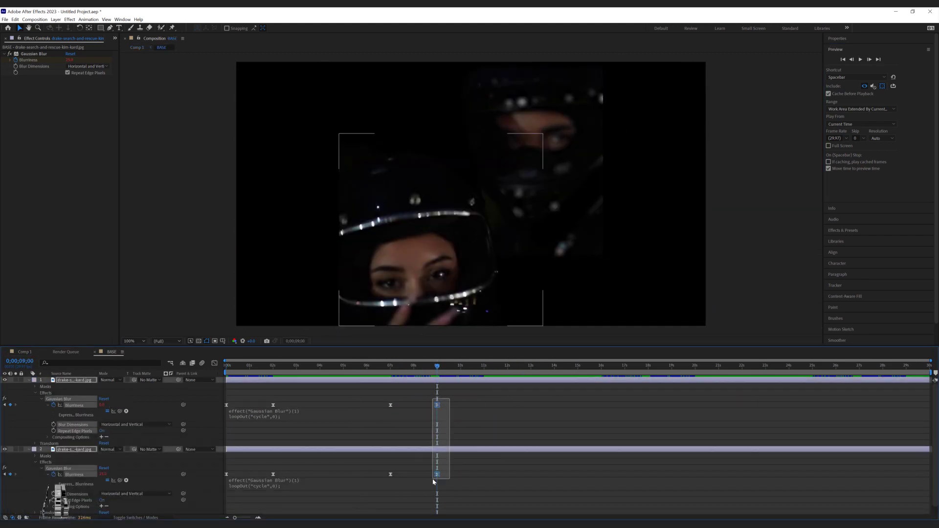
{"action": "left_click", "coordinate": [438, 412]}
{"action": "left_click", "coordinate": [437, 405]}
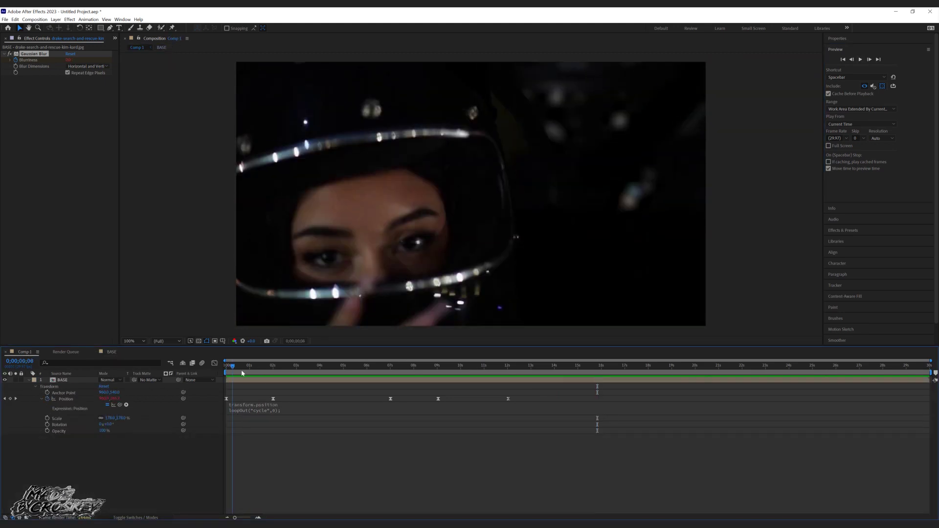
- Use Keyframe Assistant to ease the BASE layer's Position keyframes at 7 and 9 seconds
{"action": "right_click", "coordinate": [274, 398]}
{"action": "key", "text": "Escape"}
{"action": "right_click", "coordinate": [438, 398]}
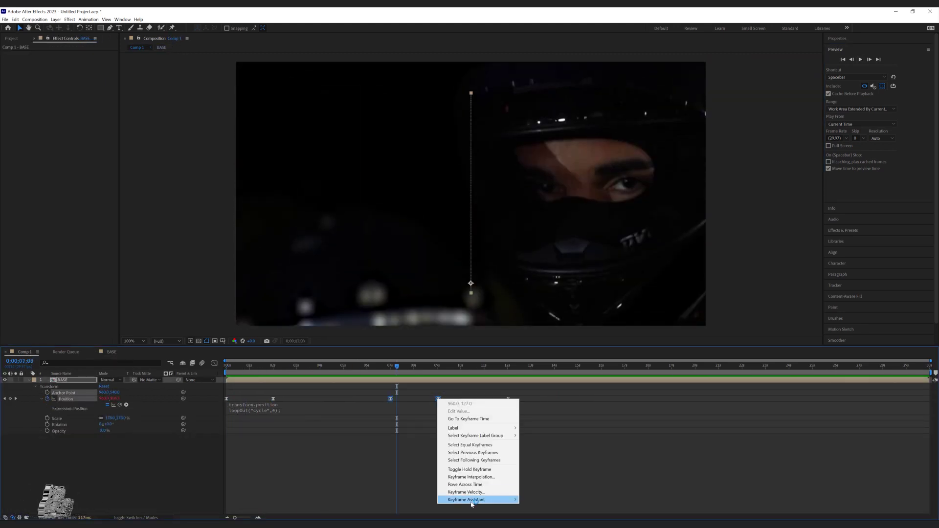
- Preview the pan, move the BASE layer's last Position keyframe to 13 seconds, and collapse the layer's properties
{"action": "left_click", "coordinate": [860, 59]}
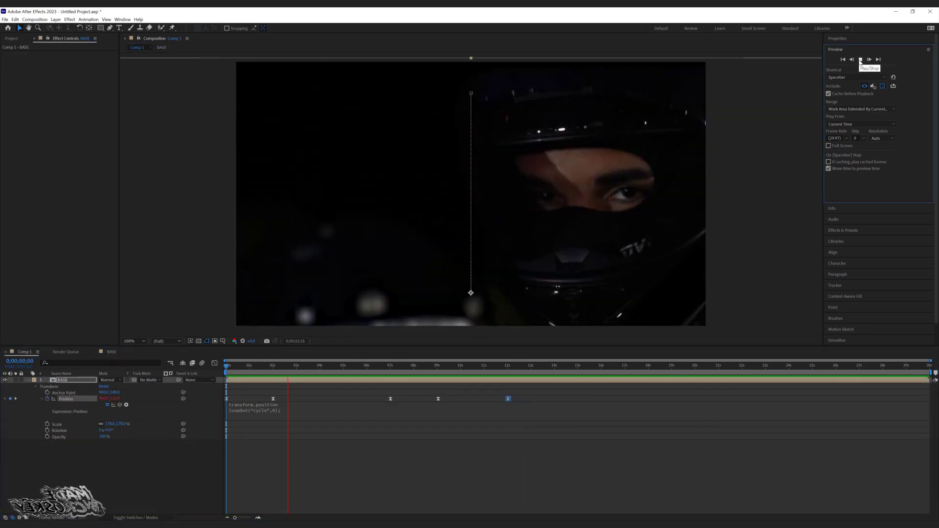
{"action": "left_click", "coordinate": [860, 59]}
{"action": "left_click_drag", "start_coordinate": [508, 398], "coordinate": [532, 399]}
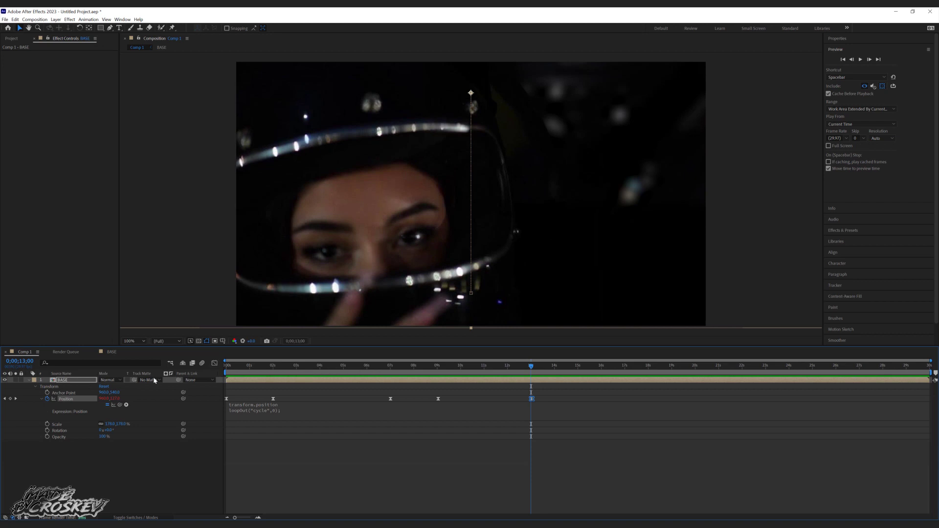
{"action": "left_click", "coordinate": [29, 380]}
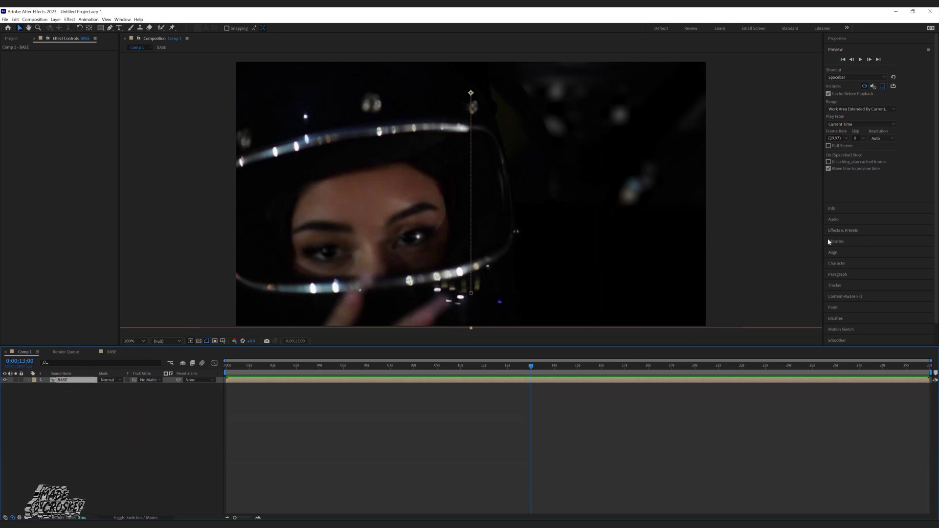
- Apply the Mood Lighting - amorphous preset to the BASE layer and set its Cloud Size to 145
{"action": "left_click", "coordinate": [848, 231]}
{"action": "left_click", "coordinate": [922, 92]}
{"action": "type", "text": "mood"}
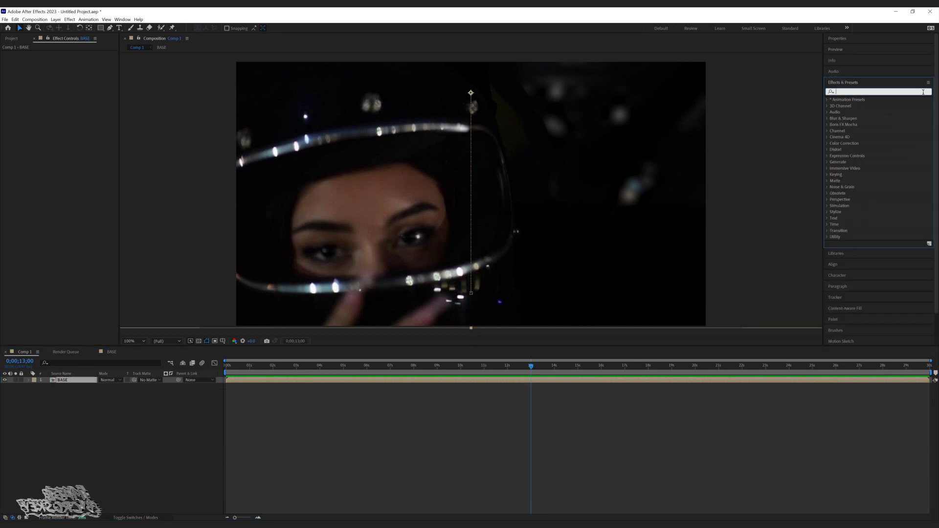
{"action": "left_click_drag", "start_coordinate": [67, 385], "coordinate": [67, 384]}
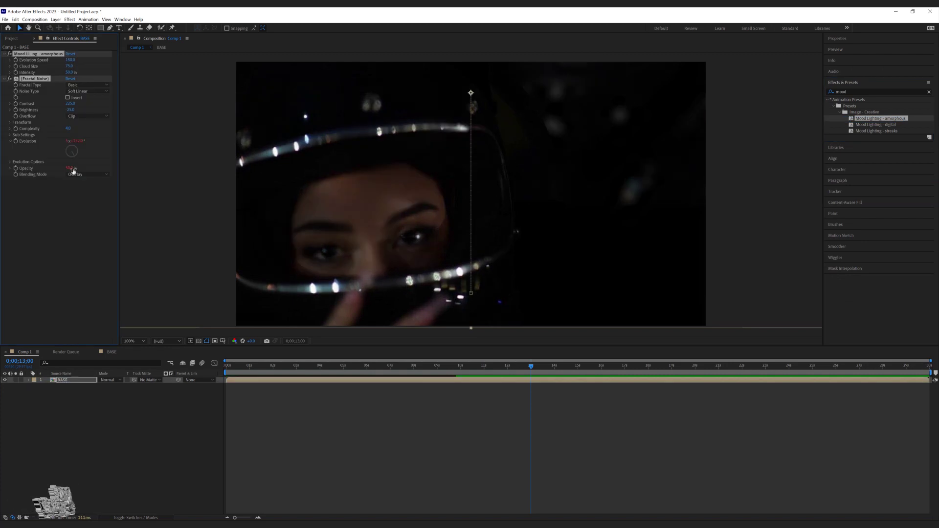
{"action": "left_click_drag", "start_coordinate": [69, 66], "coordinate": [88, 73]}
{"action": "left_click_drag", "start_coordinate": [226, 367], "coordinate": [345, 371]}
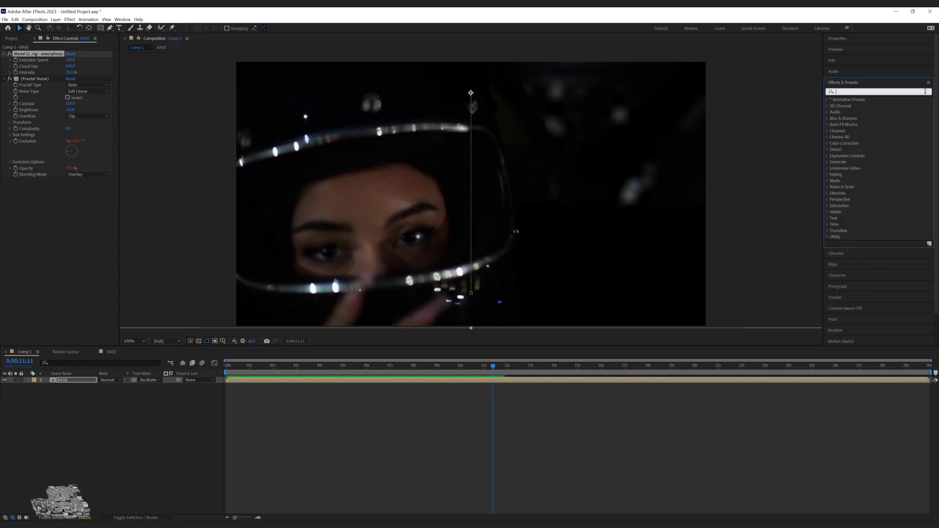
- Apply the Wiggle - position preset to the BASE layer with a Wiggle Speed of 0.5 and a Wiggle Amount of 30 pixels
{"action": "type", "text": "wiggle"}
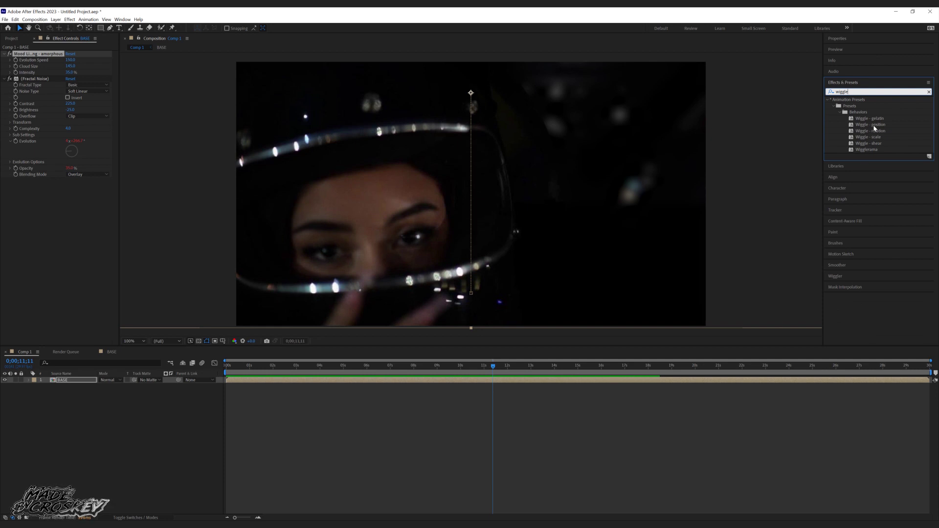
{"action": "left_click_drag", "start_coordinate": [835, 133], "coordinate": [349, 358]}
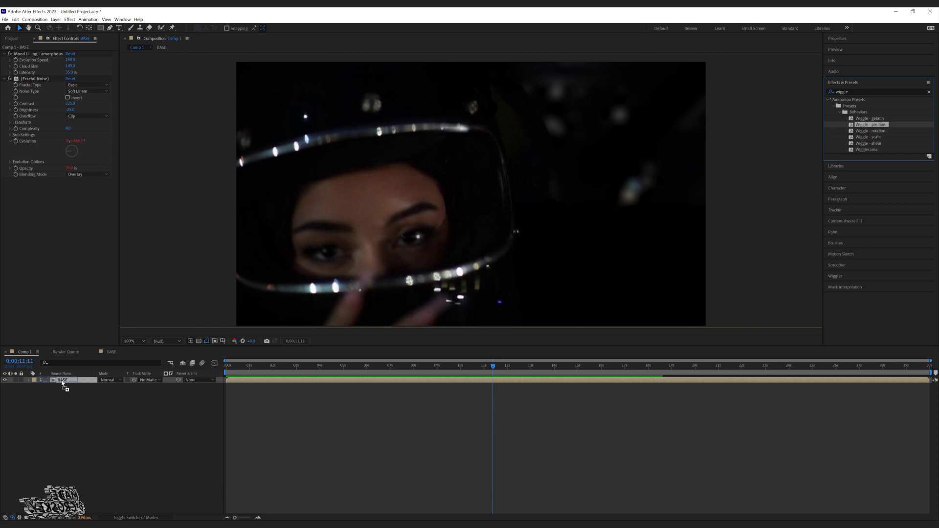
{"action": "left_click_drag", "start_coordinate": [62, 384], "coordinate": [62, 381]}
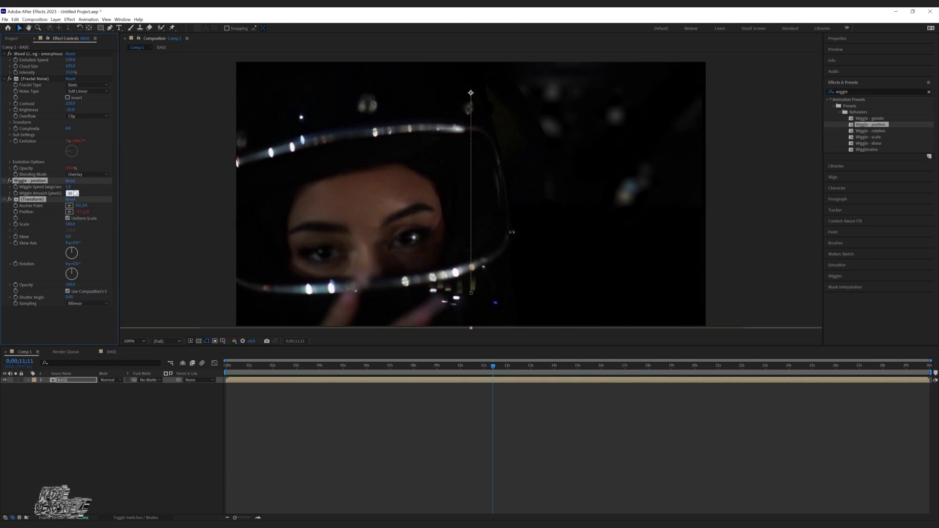
{"action": "key", "text": "Return"}
{"action": "key", "text": "Home"}
- Add the Wiggle - rotation preset with a Wiggle Speed of 0.5 and the Wiggle - scale preset to the BASE layer
{"action": "left_click_drag", "start_coordinate": [869, 131], "coordinate": [68, 380]}
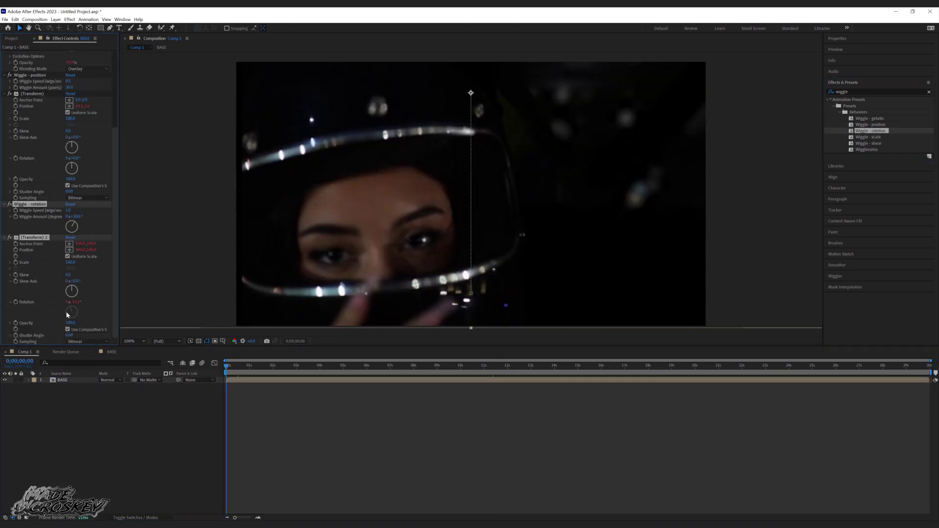
{"action": "left_click", "coordinate": [69, 210]}
{"action": "type", "text": ".0.5"}
{"action": "key", "text": "Return"}
{"action": "left_click_drag", "start_coordinate": [868, 138], "coordinate": [59, 381]}
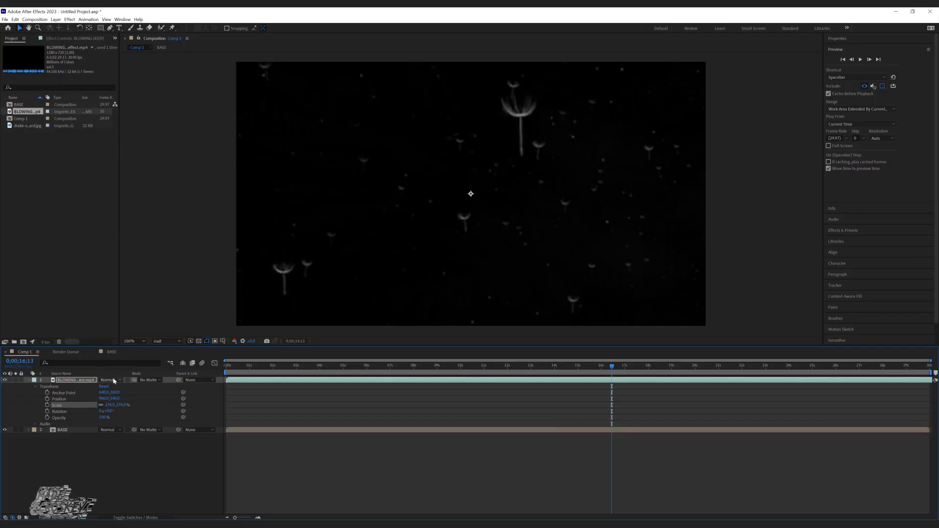
- Set the blending mode of the blowing seeds video layer above BASE to Screen
{"action": "left_click", "coordinate": [114, 381]}
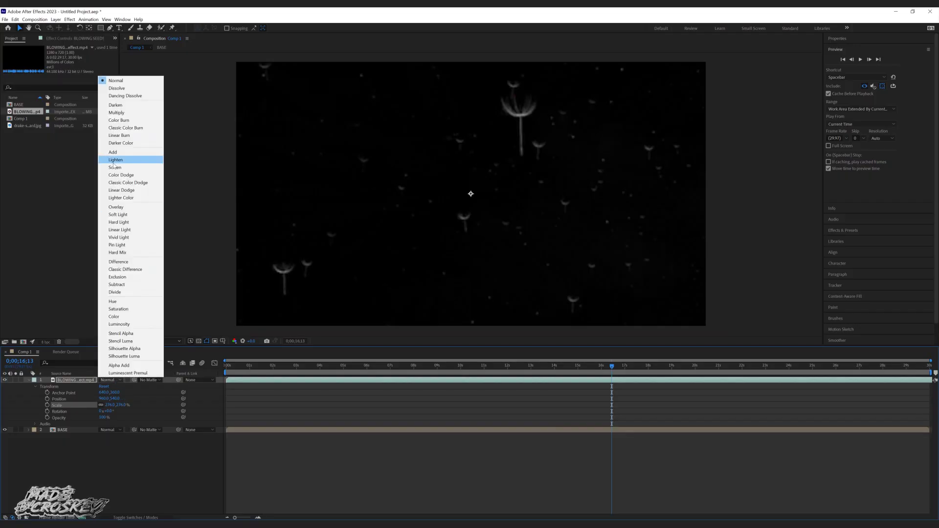
{"action": "left_click", "coordinate": [115, 168]}
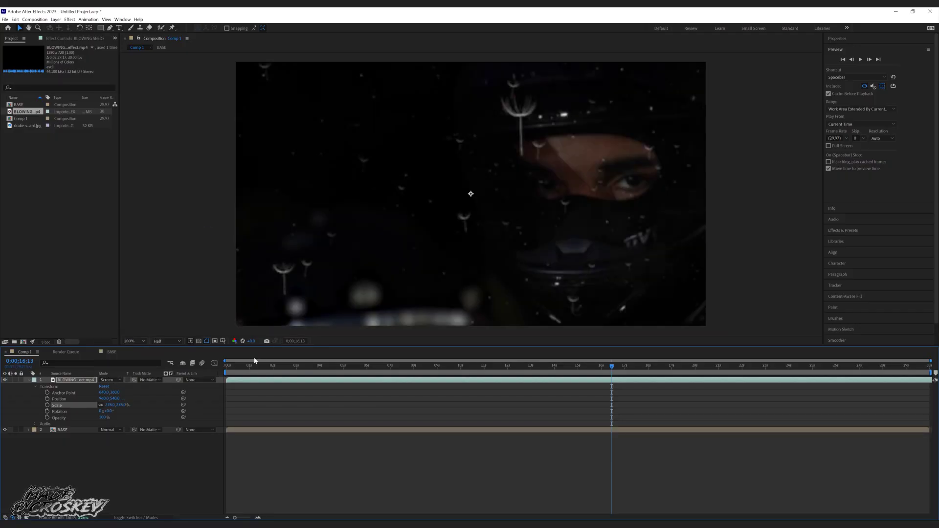